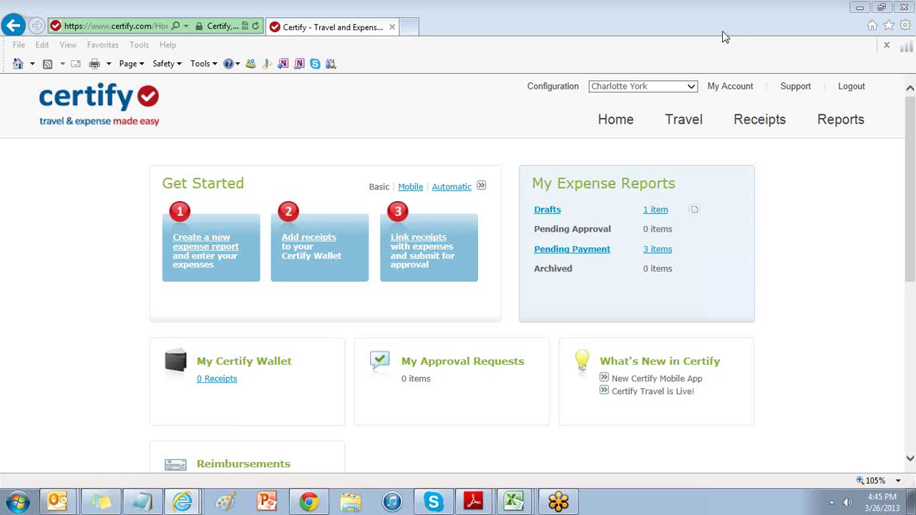
Open the System Configuration page from the Configuration menu.
left_click(557, 88)
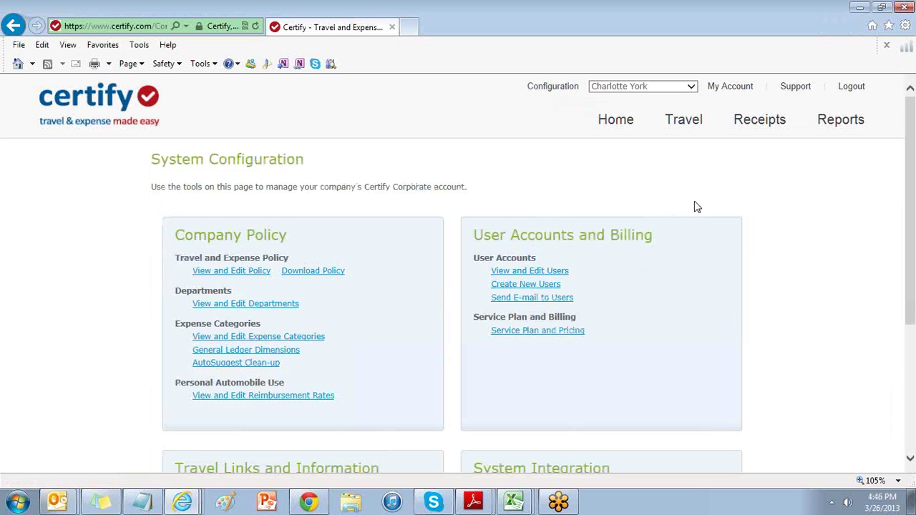
Start Create New Users and enter the new user's e-mail, first name, last name and employee ID.
left_click(542, 287)
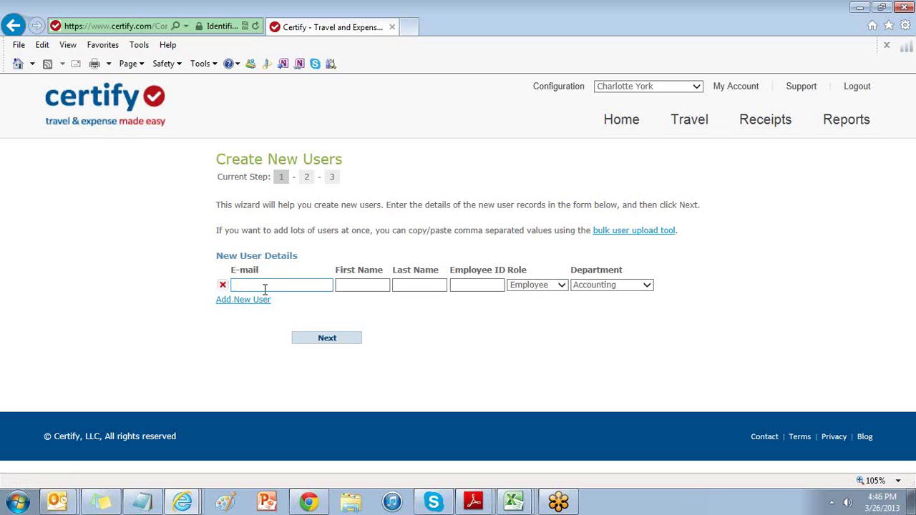
left_click(264, 289)
key("Tab")
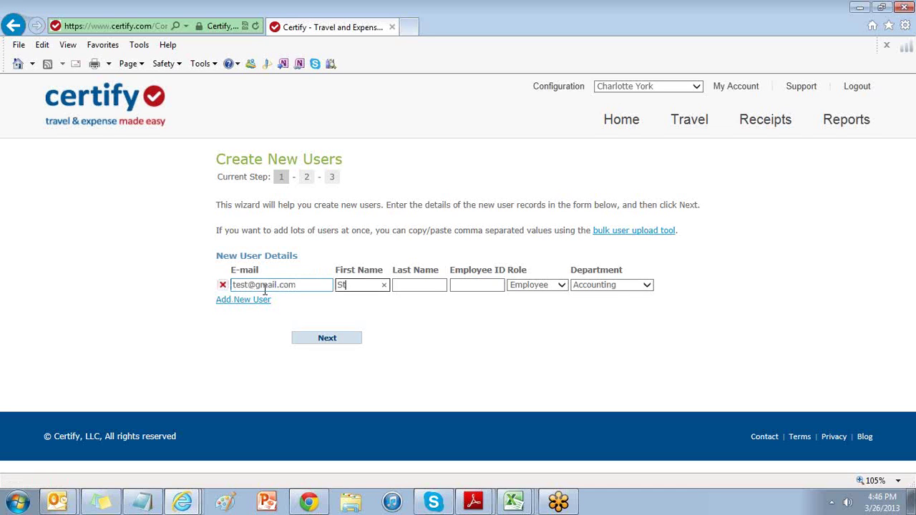
key("Tab")
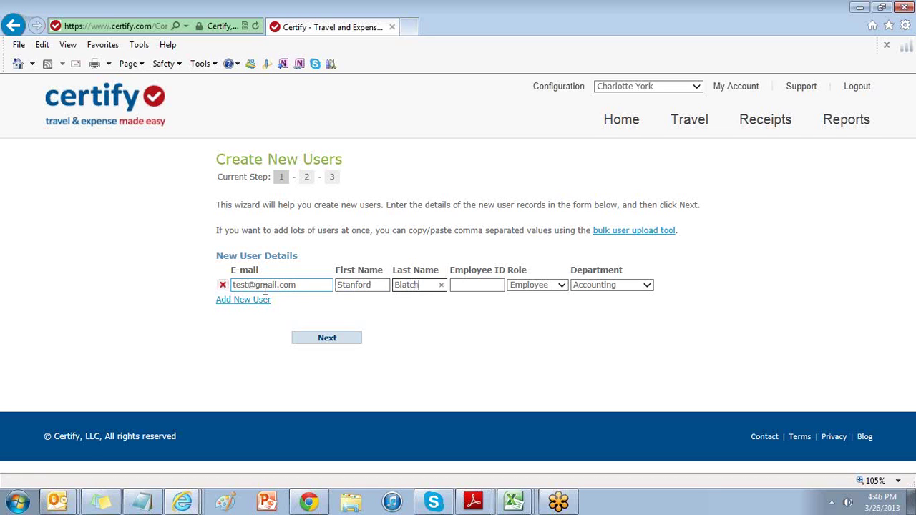
key("Tab")
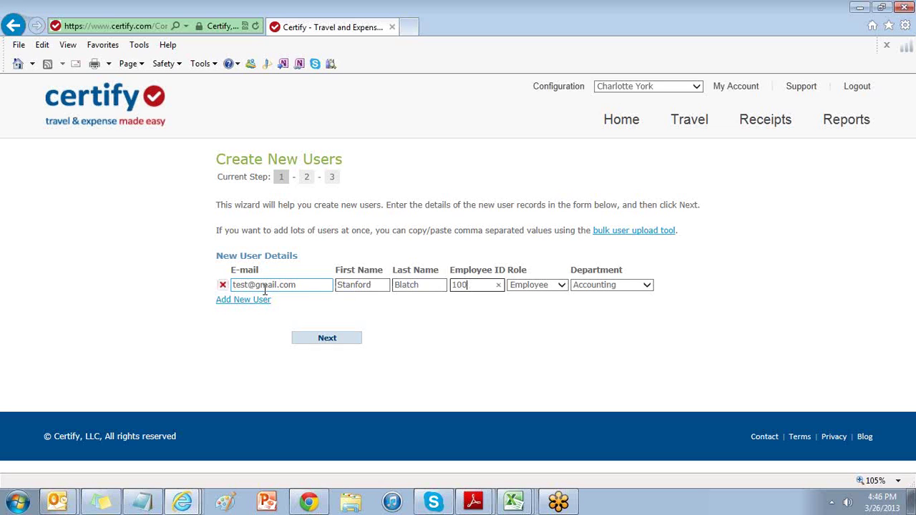
Keep the role as Employee, submit the row, then go back to the form.
left_click(563, 285)
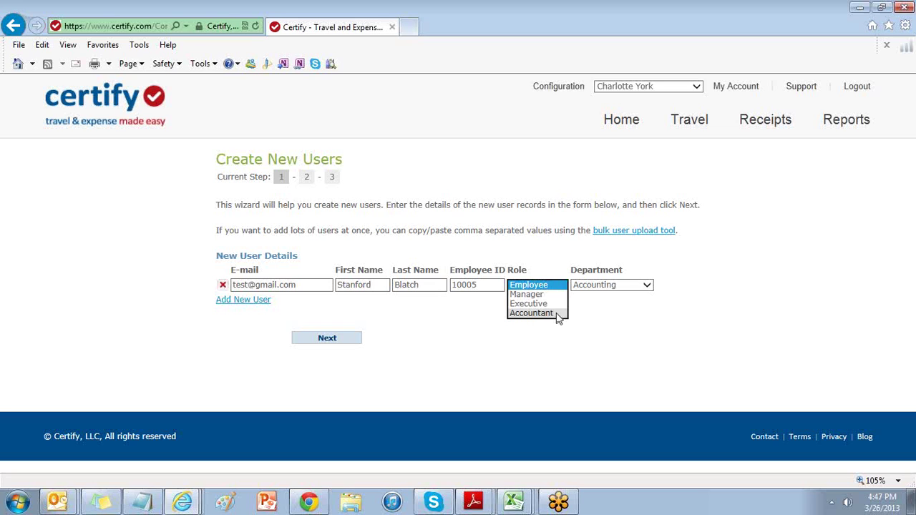
left_click(590, 325)
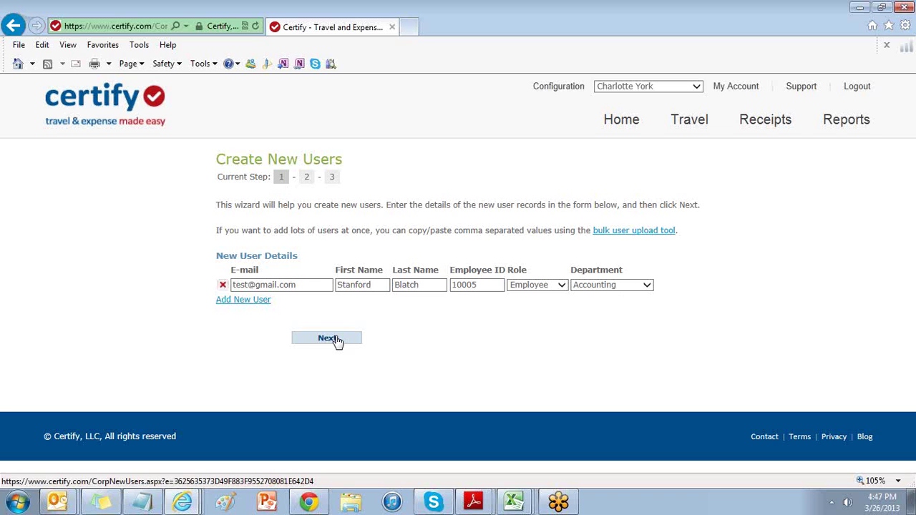
left_click(336, 339)
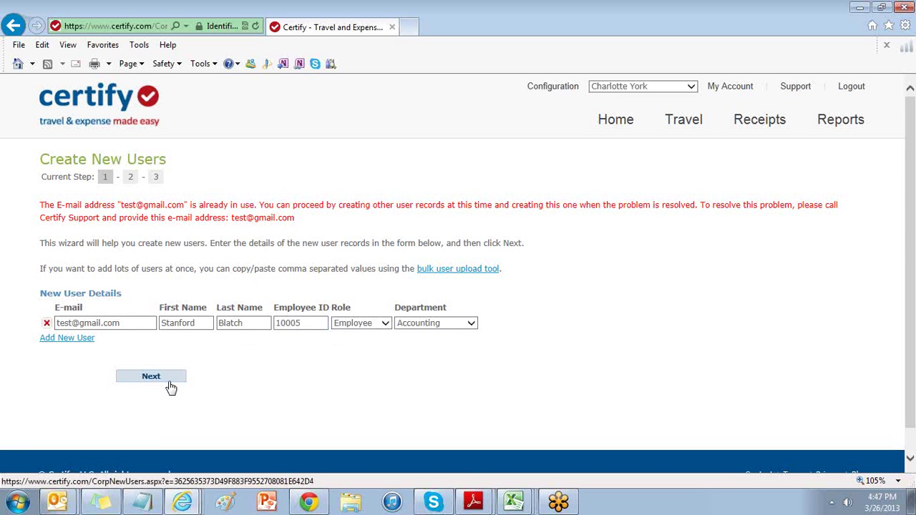
left_click(13, 26)
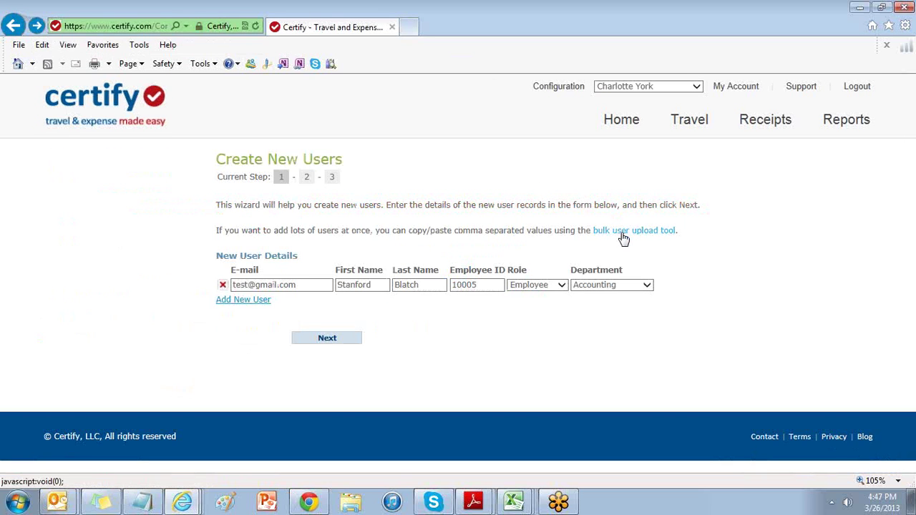
Replace the bulk upload box's sample text with the pasted CSV user records.
left_click(623, 235)
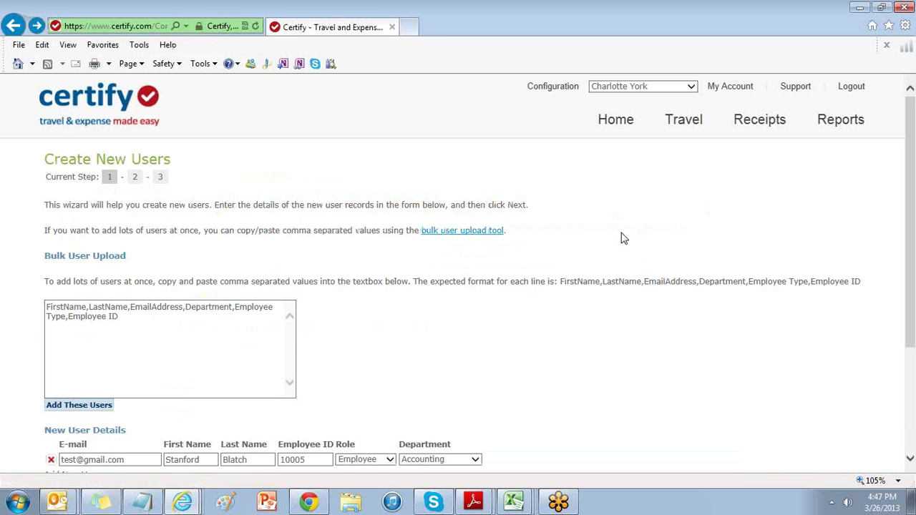
left_click(157, 331)
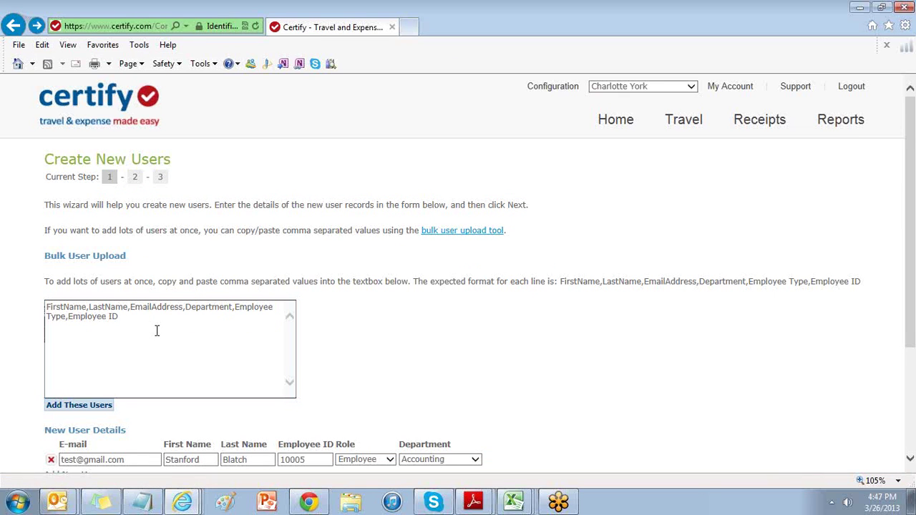
key("ctrl+a")
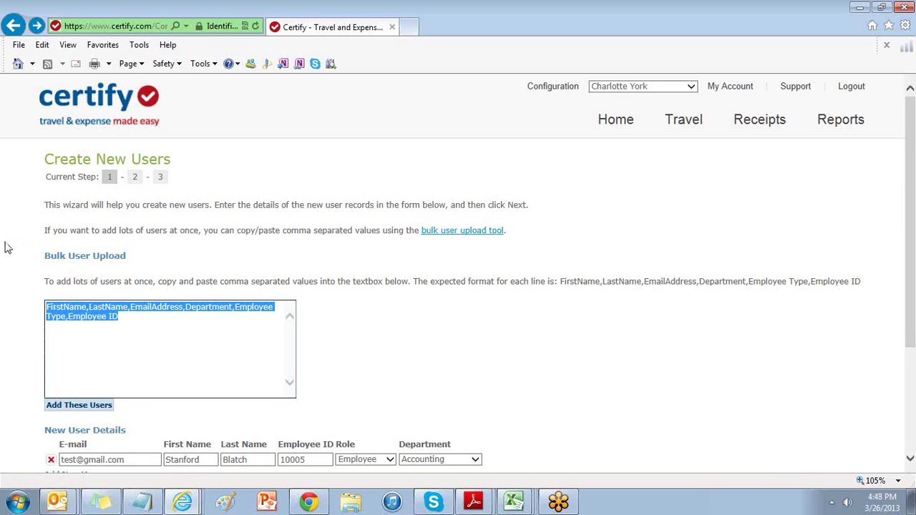
key("Delete")
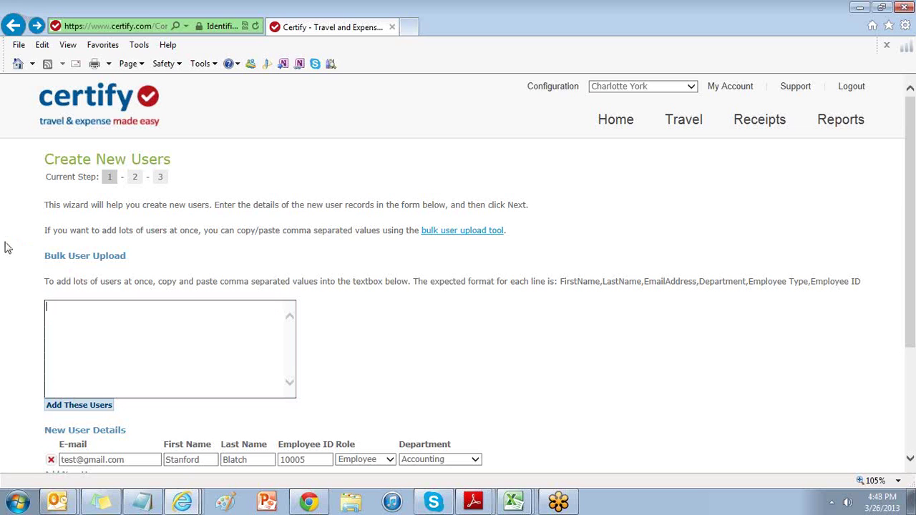
right_click(148, 352)
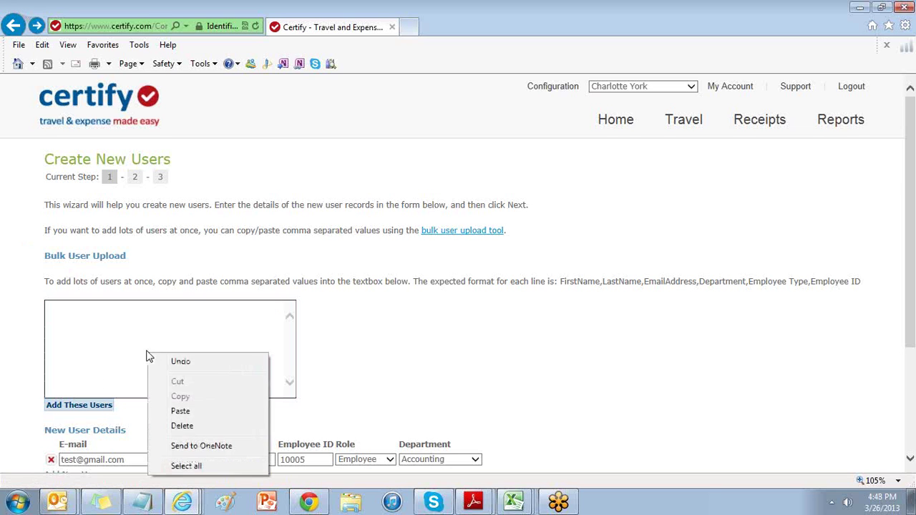
left_click(181, 412)
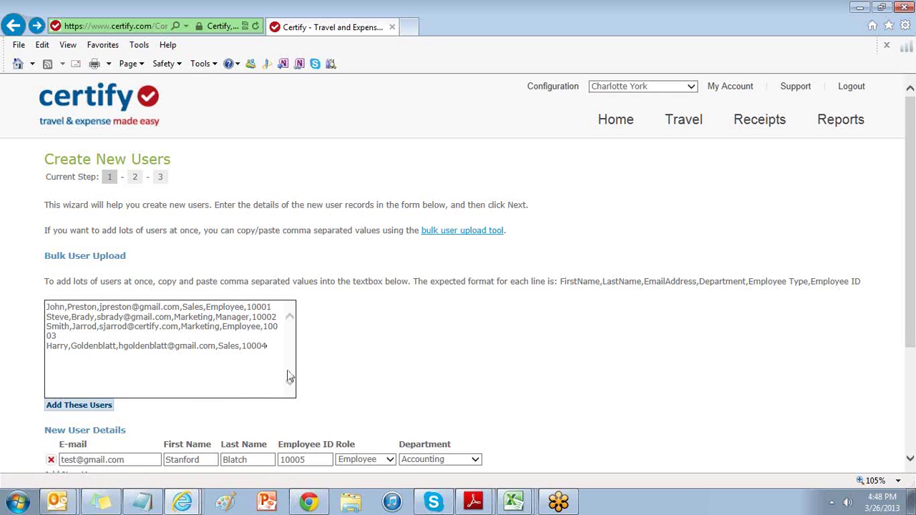
Add the pasted users to the form and submit all rows.
left_click_drag(913, 326, 913, 409)
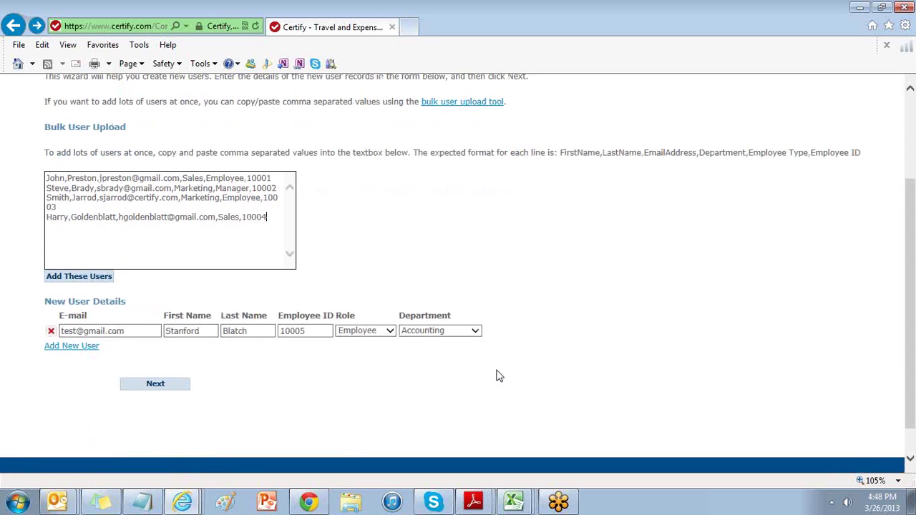
left_click(83, 276)
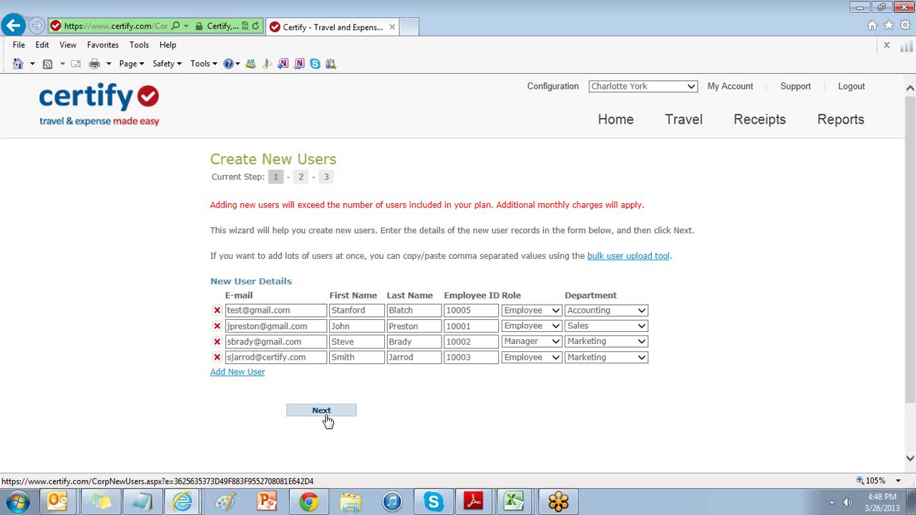
left_click(328, 421)
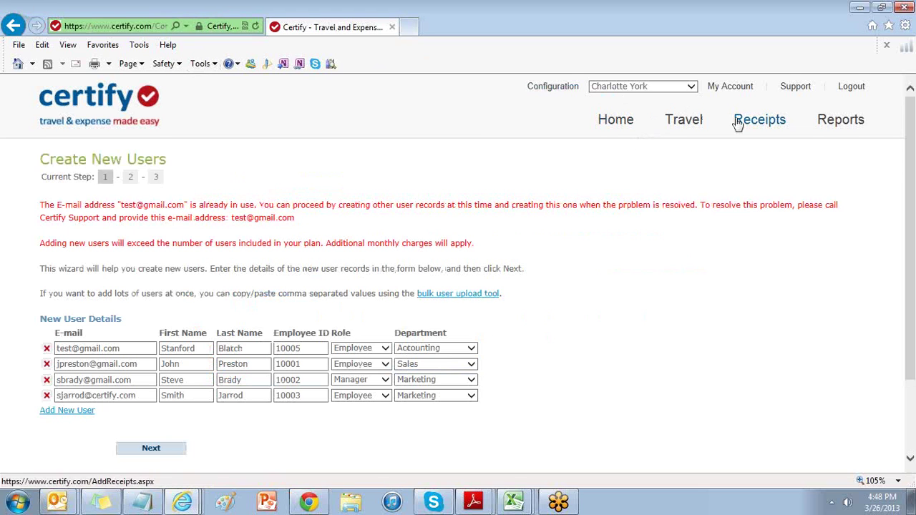
List all existing users under View and Edit Users and edit the first user's record.
left_click(570, 86)
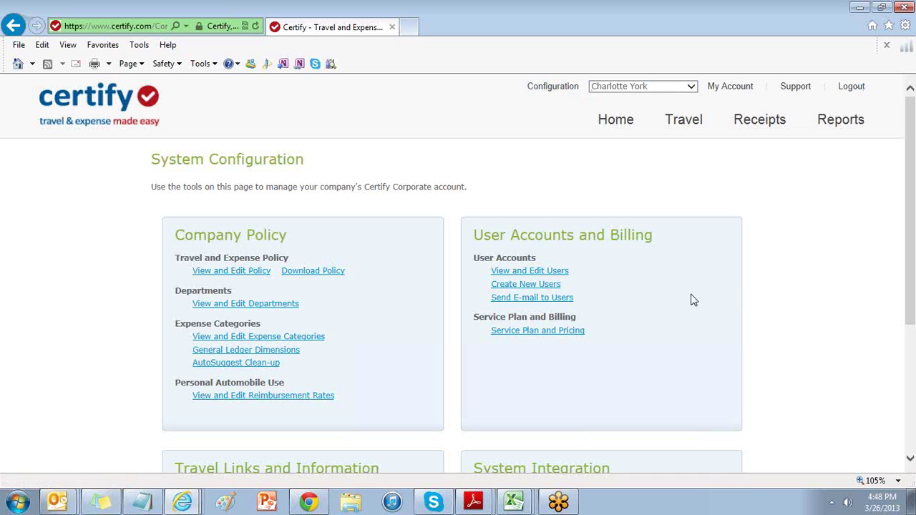
left_click(530, 272)
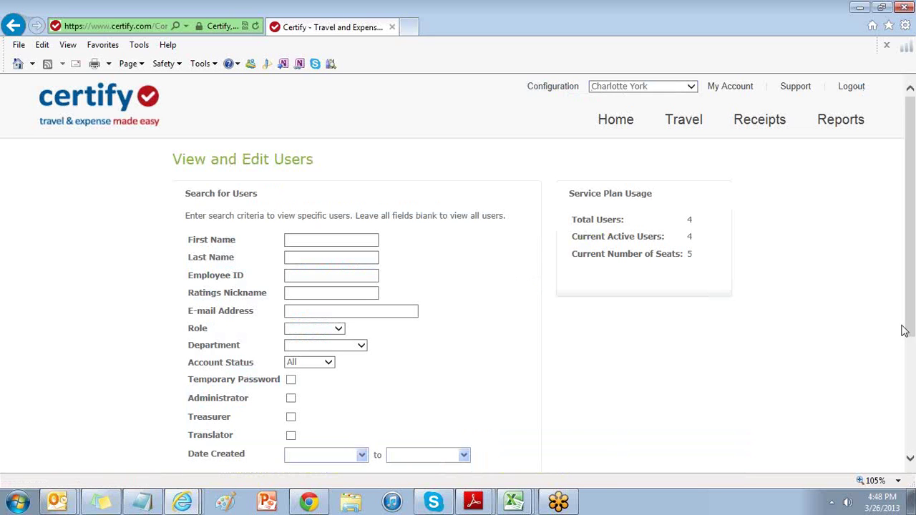
scroll(603, 405, "down", 3)
left_click(318, 383)
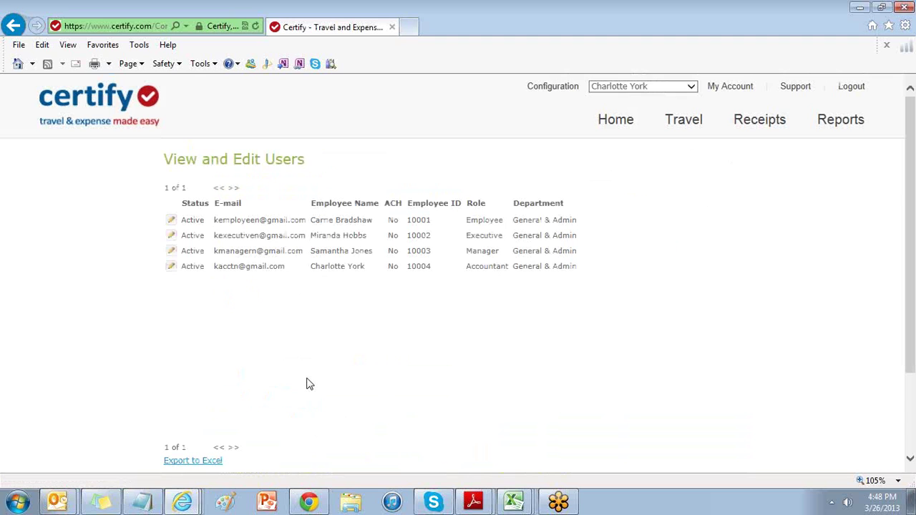
left_click(172, 222)
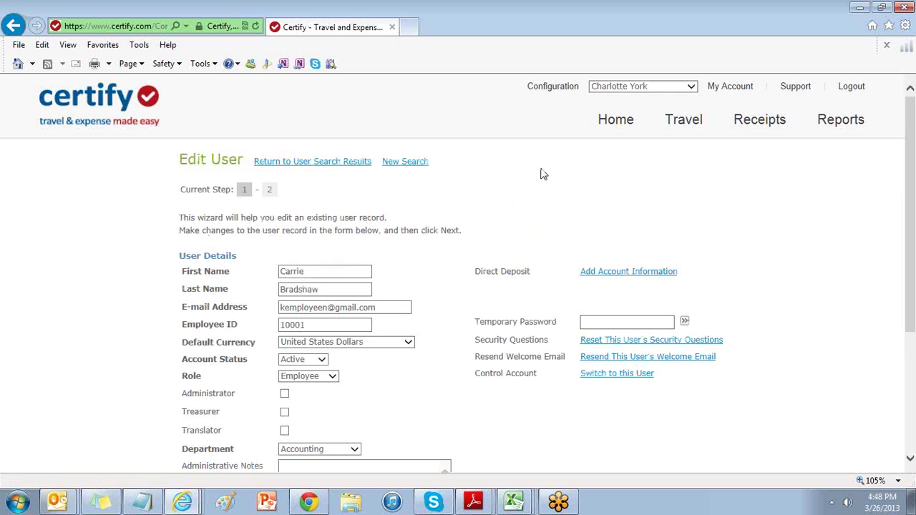
left_click(795, 89)
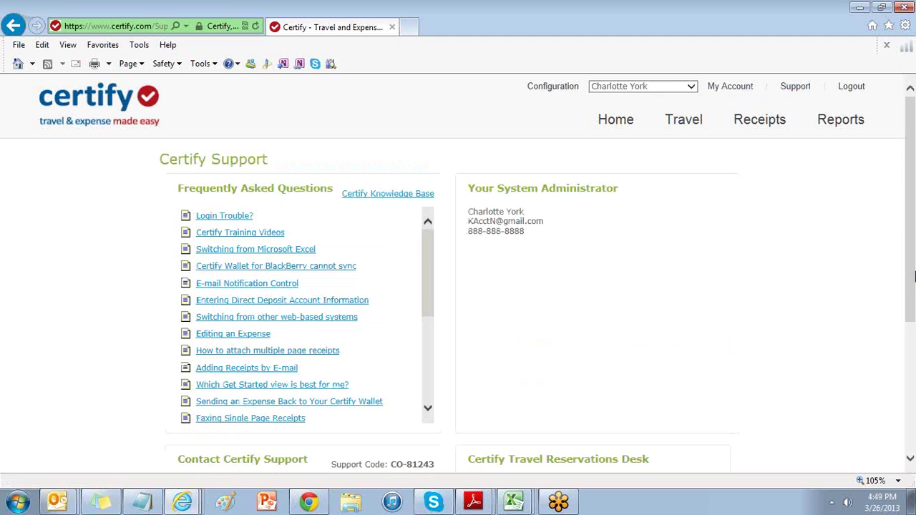
Scroll the Support page down to the Contact Certify Support details.
left_click_drag(913, 288, 912, 362)
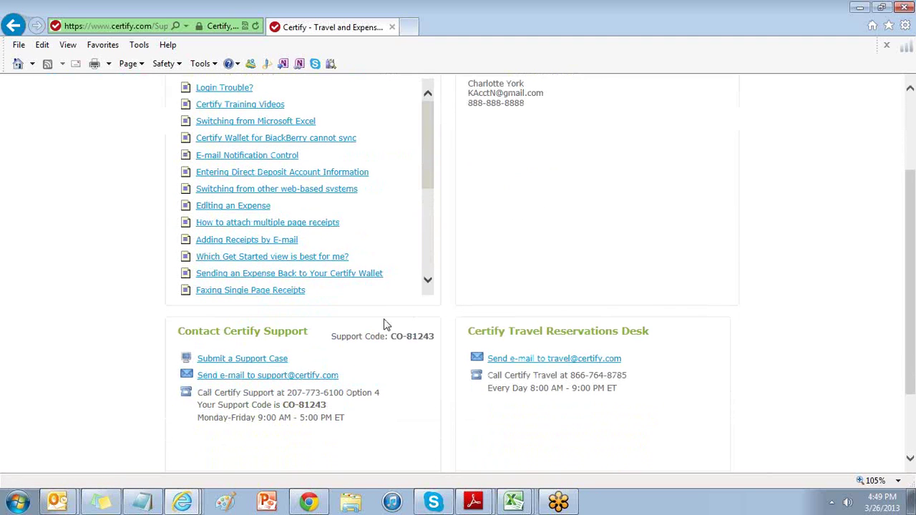